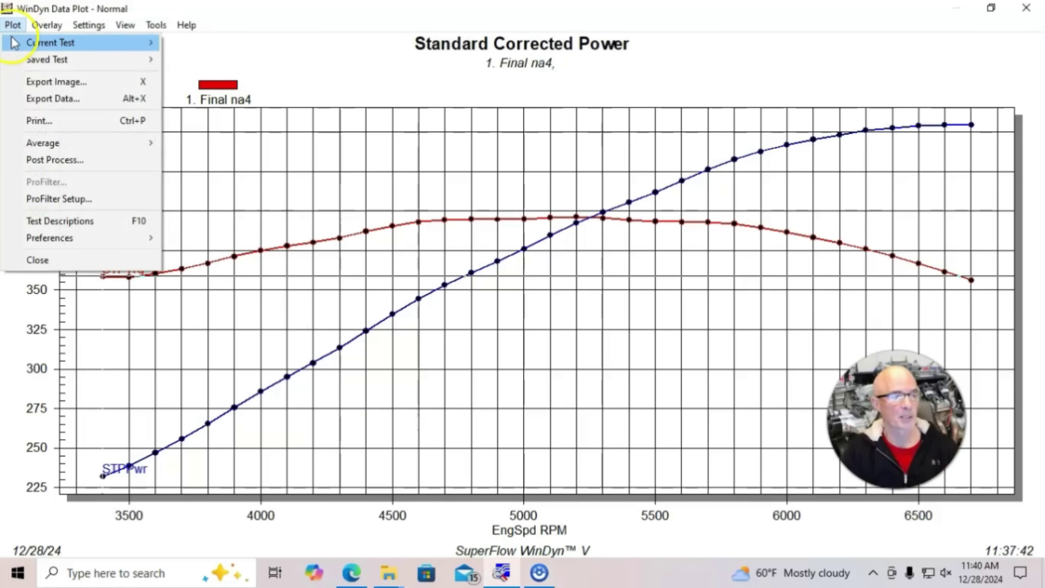
Review the Final na4 test description notes and read off the run's peak power and peak torque points.
click(60, 222)
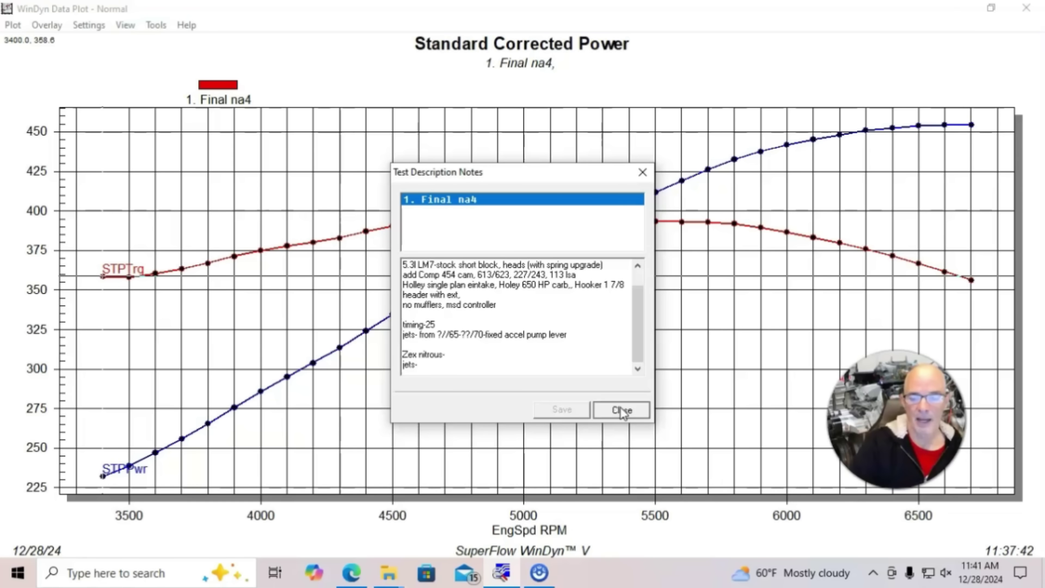
click(621, 412)
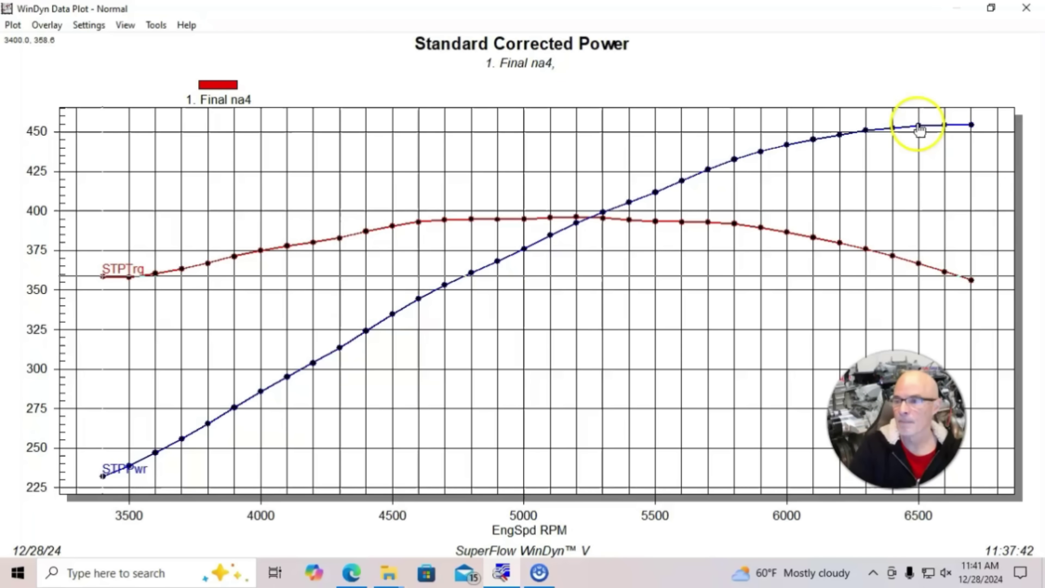
click(946, 126)
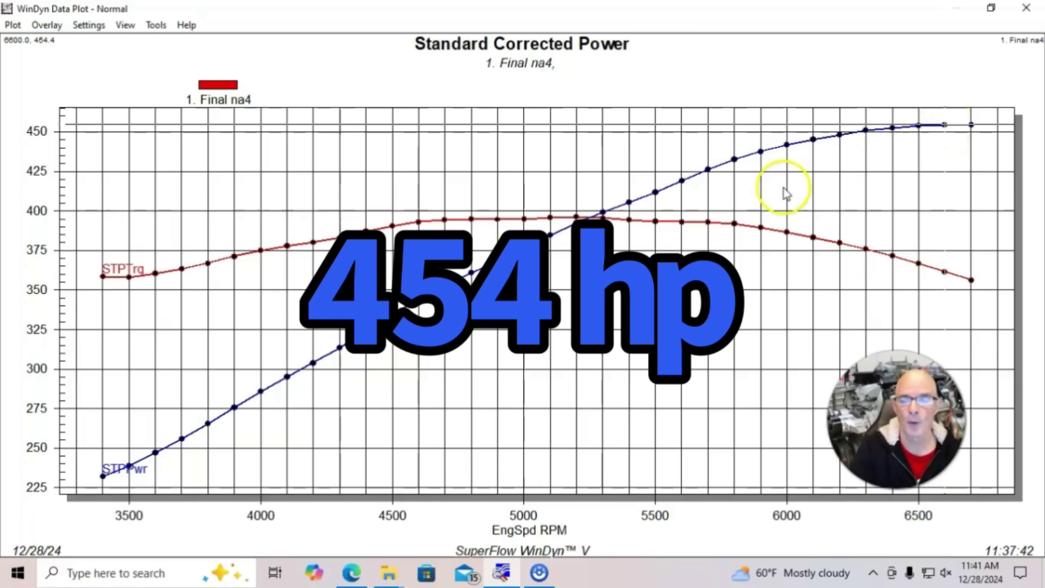
click(552, 219)
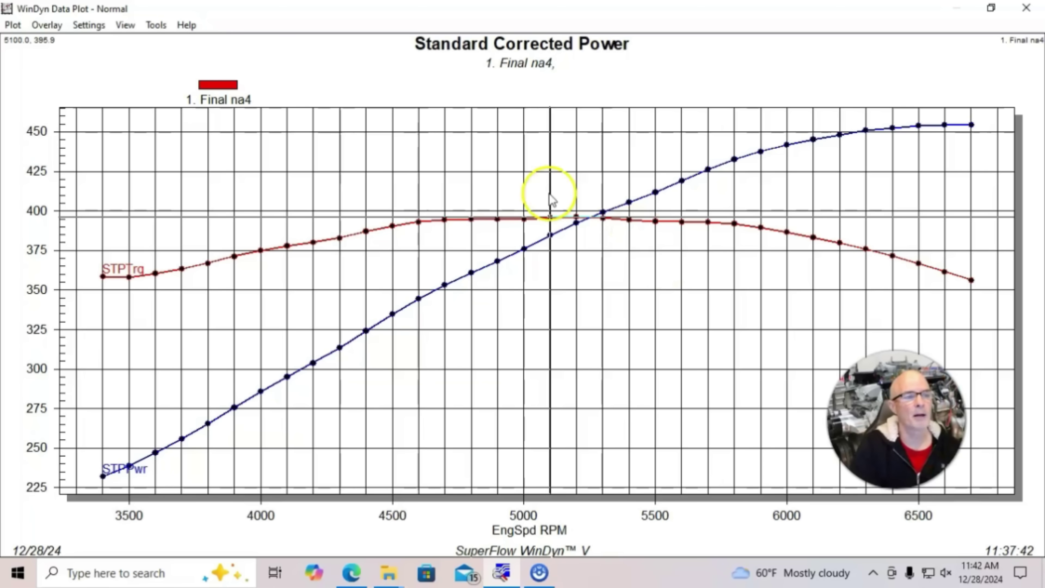
Overlay the 2. Final 100 hp jets N209 test on the Final na4 plot and read off its peak power point.
click(47, 25)
click(64, 43)
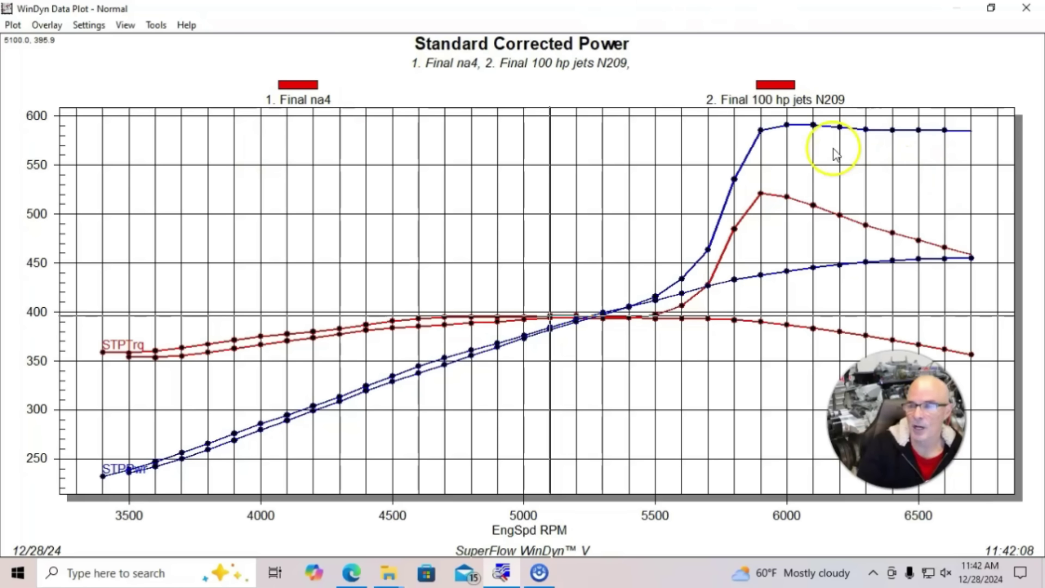
click(814, 126)
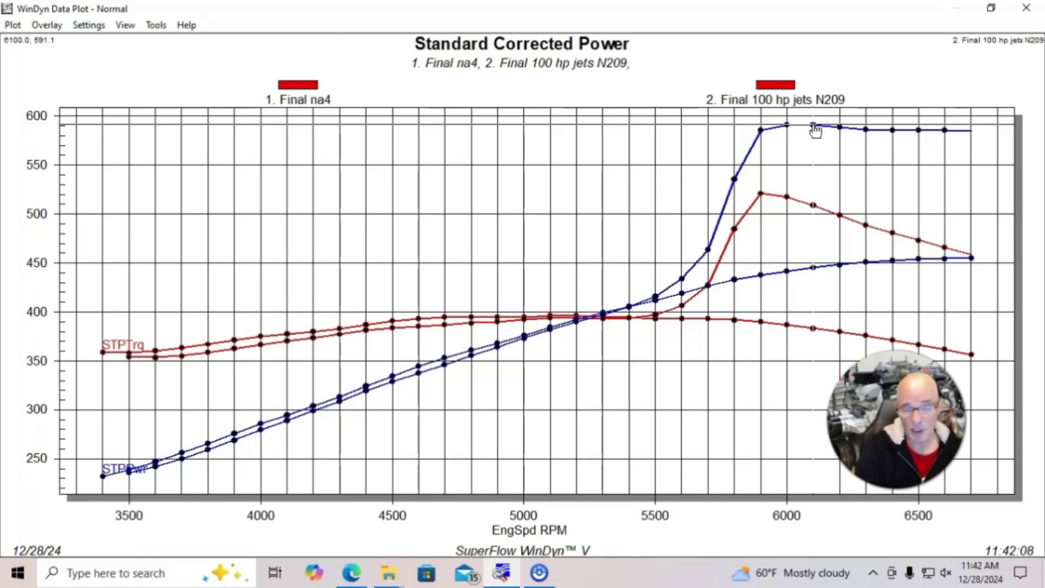
Overlay the 3. Final run 1 comp1 test from the 1. FINAL WIW NIT folder and read off its peak power point.
click(47, 25)
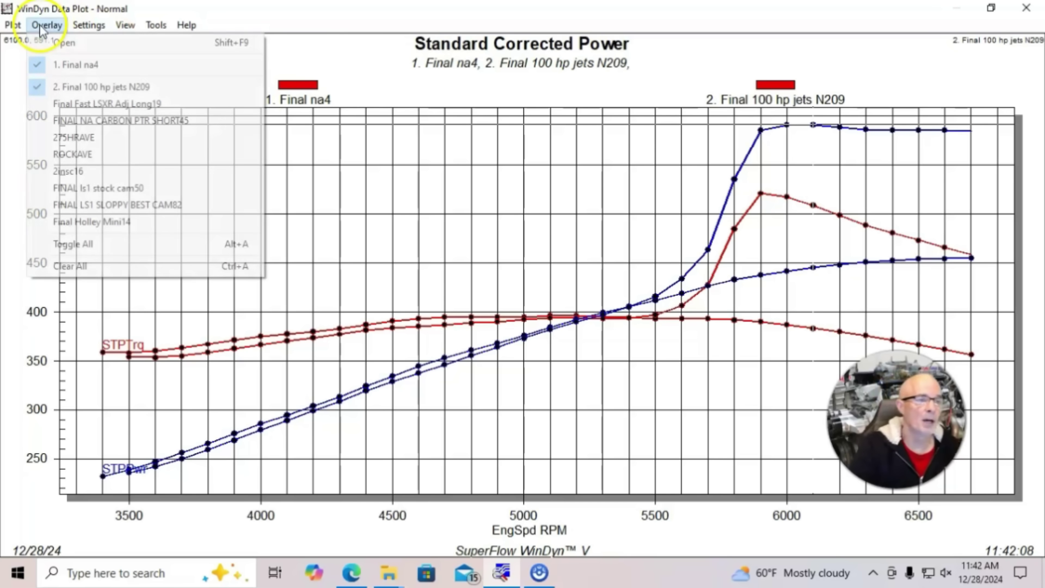
click(64, 43)
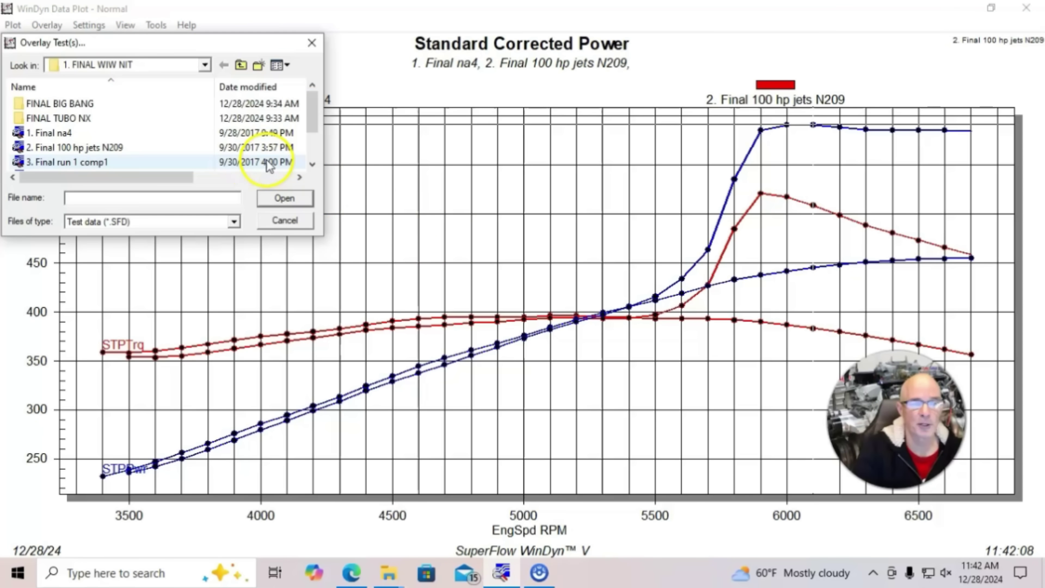
double_click(81, 163)
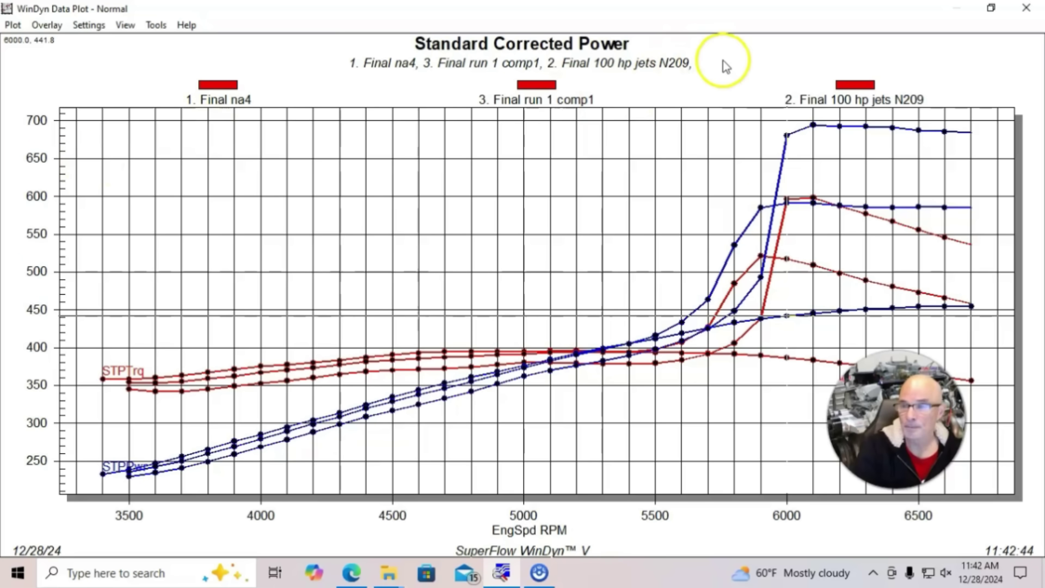
click(815, 128)
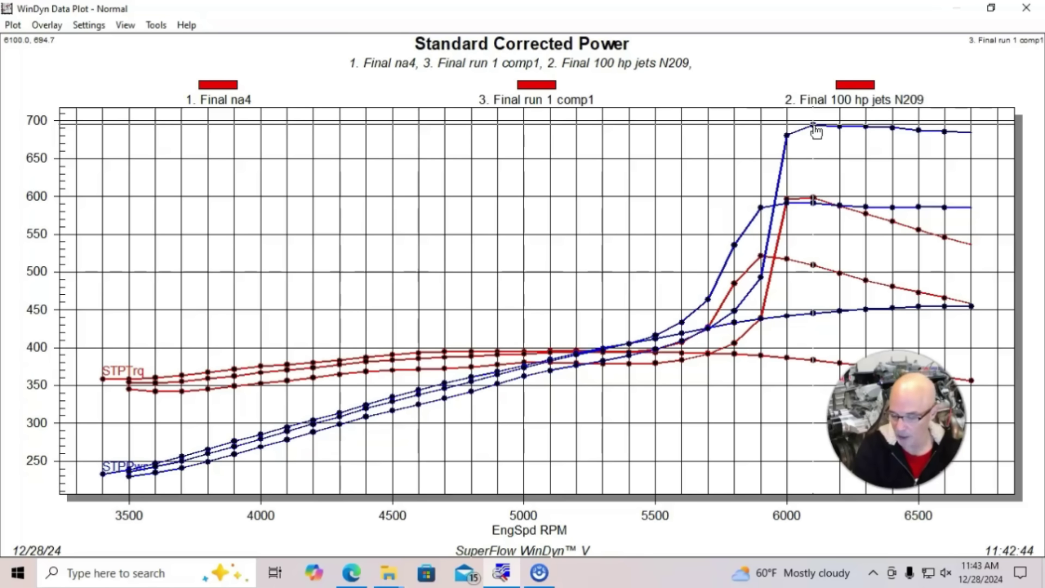
Overlay the 4. Final run 2 comp2 test on the current plot.
click(46, 25)
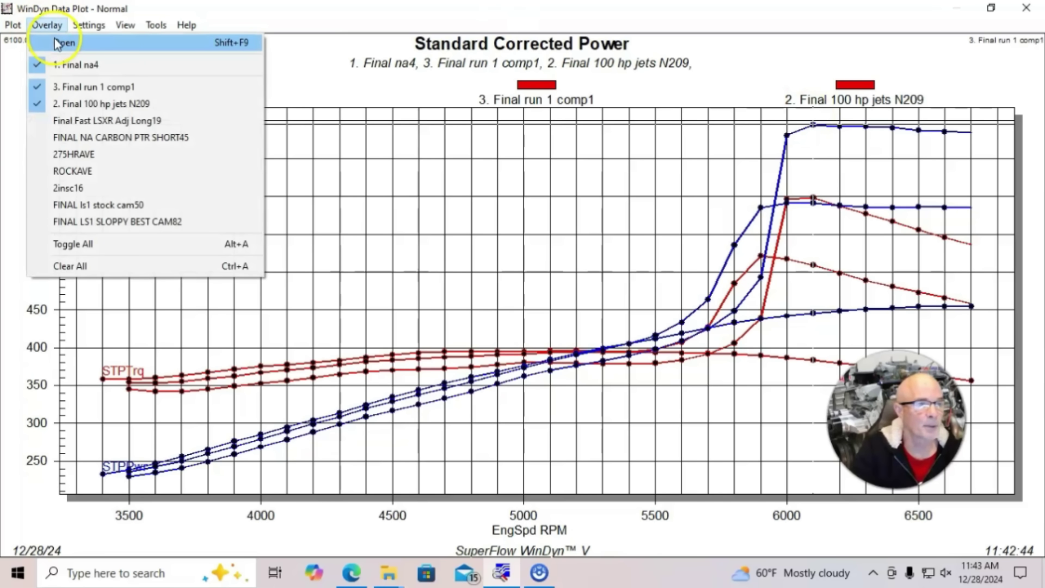
click(62, 40)
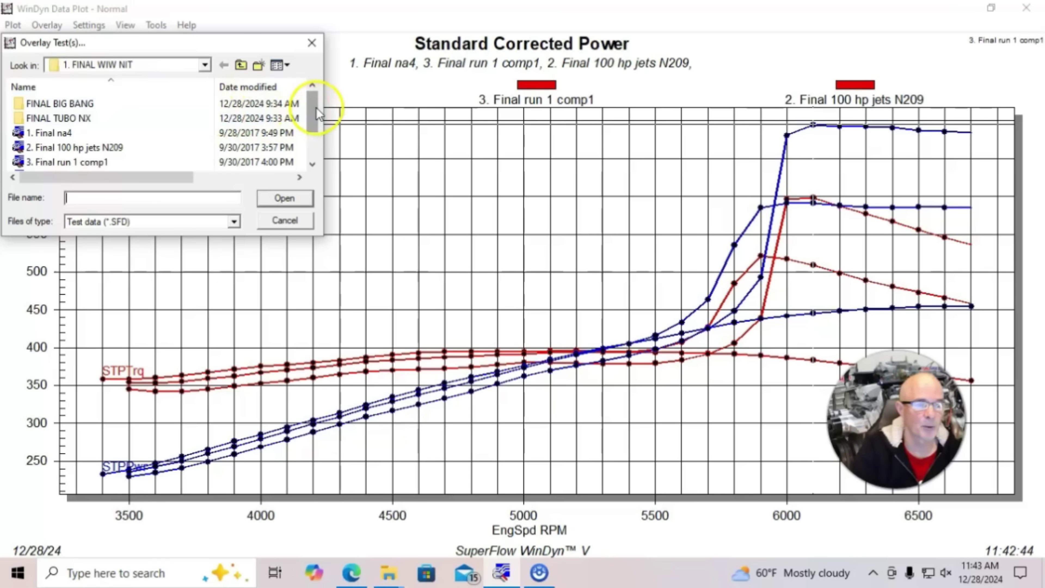
scroll(317, 111, down, 1)
double_click(148, 133)
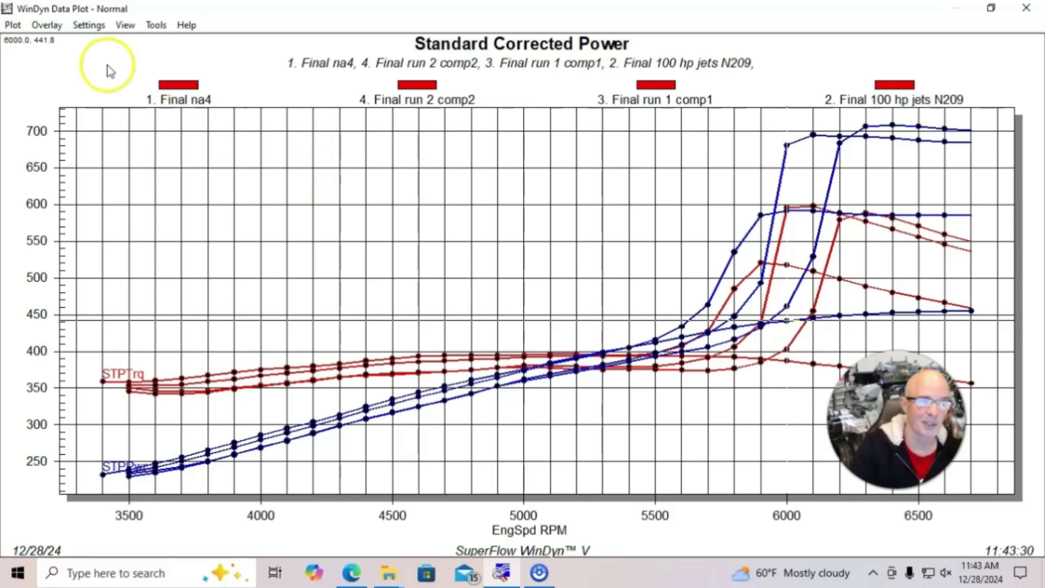
Overlay the 5. Final run 3 comp4 test alongside the earlier nitrous runs.
click(46, 24)
click(67, 42)
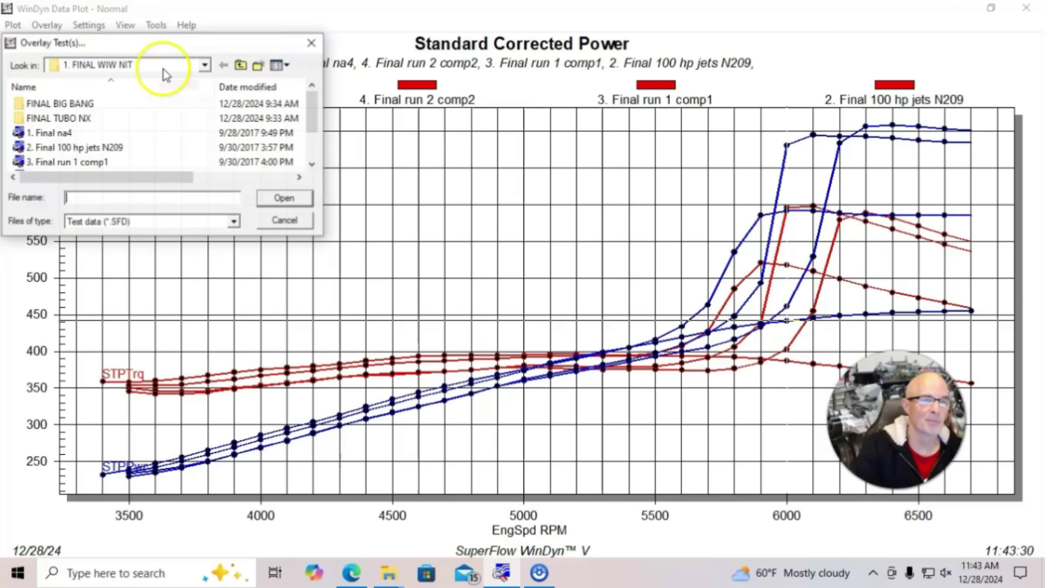
drag(306, 117, 309, 144)
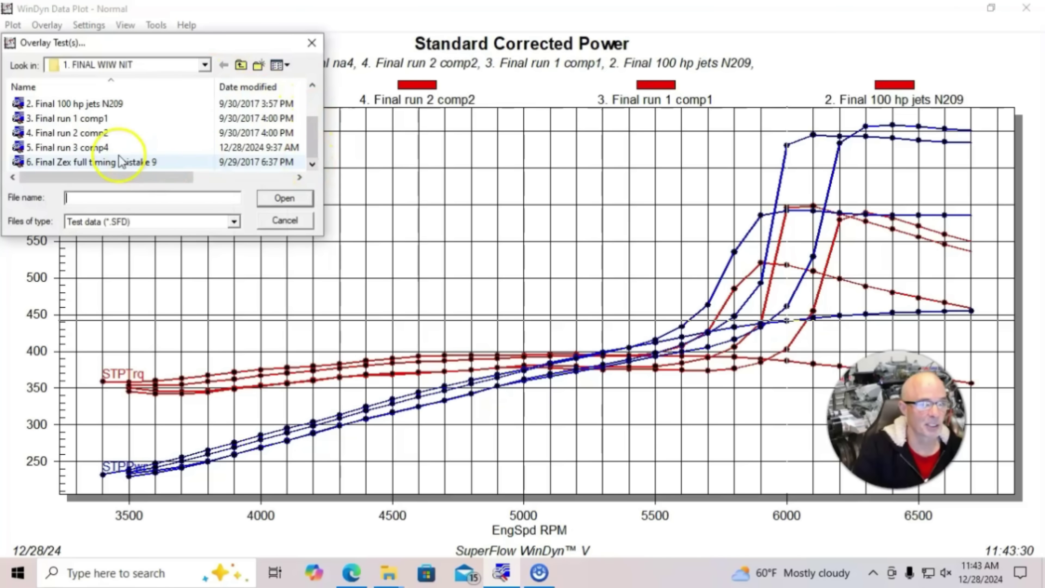
double_click(62, 148)
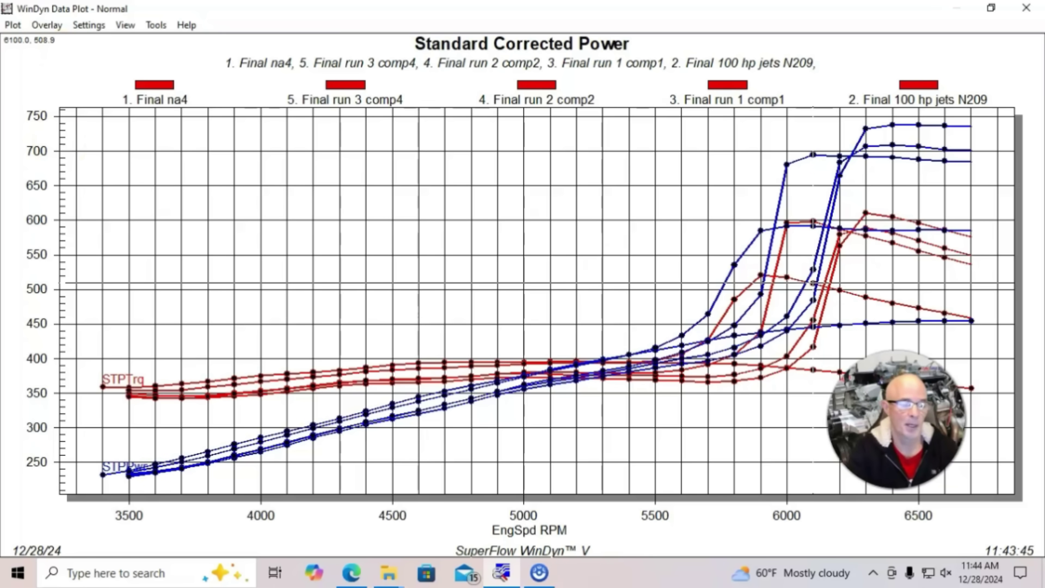
Overlay the 6. Final Zex full timing mistake 9 test on the comparison plot.
click(46, 25)
click(62, 43)
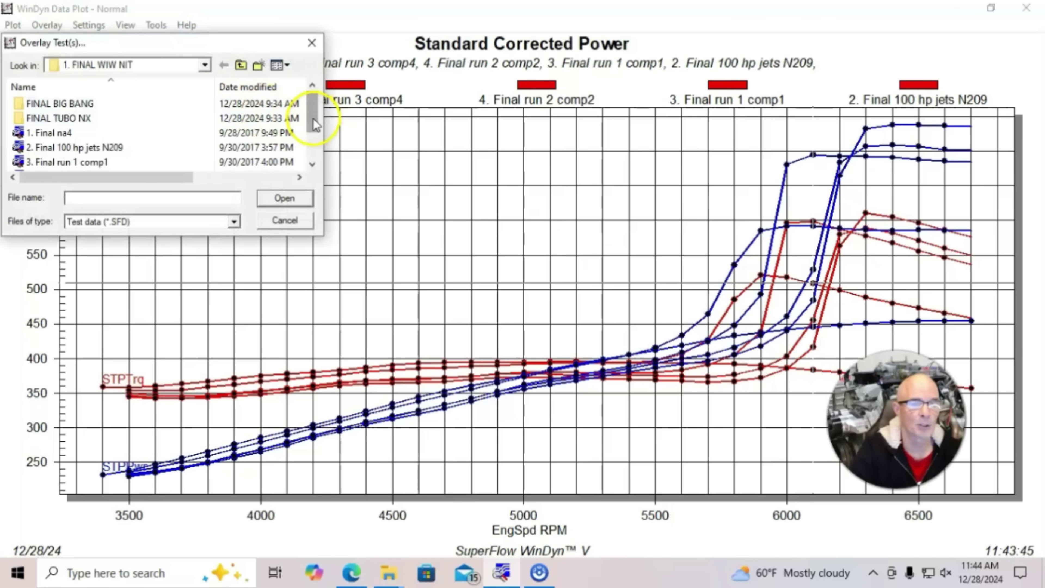
scroll(315, 124, down, 1)
double_click(108, 164)
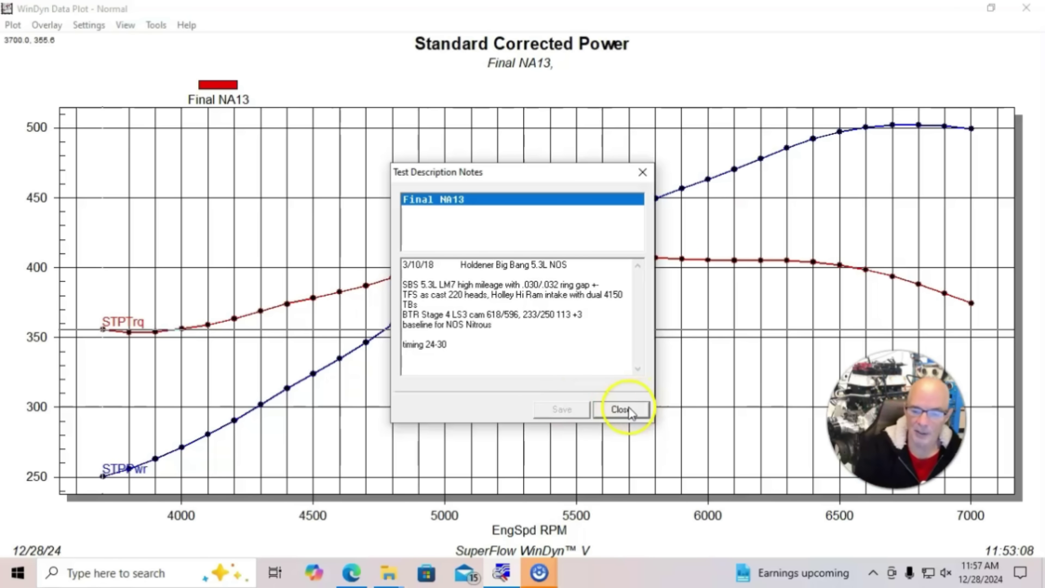
Close the Final NA13 notes and read off the peak power and torque points of the Final NA13 and Final stage 1 NOS17 runs.
click(620, 411)
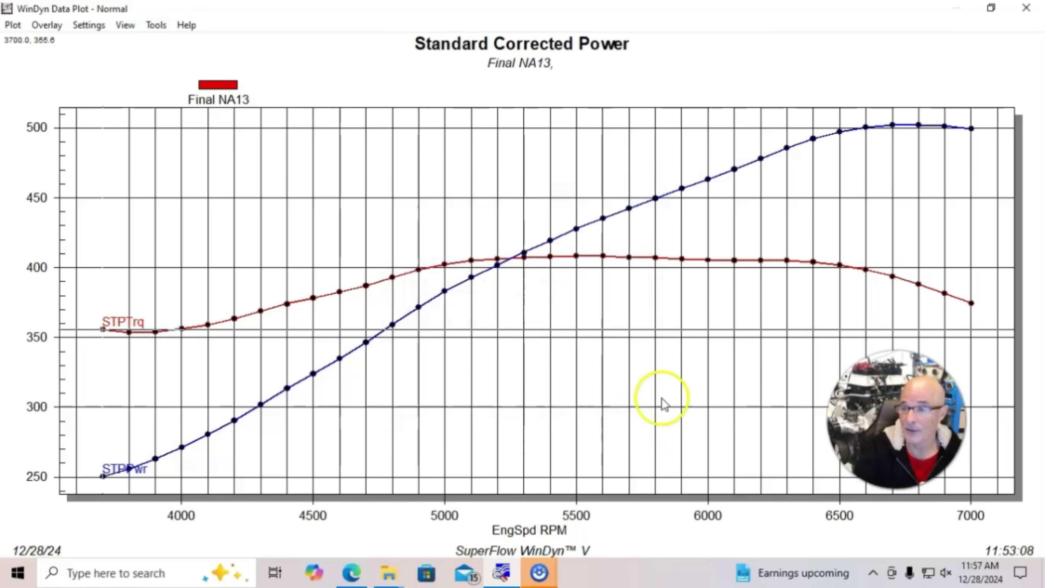
click(919, 126)
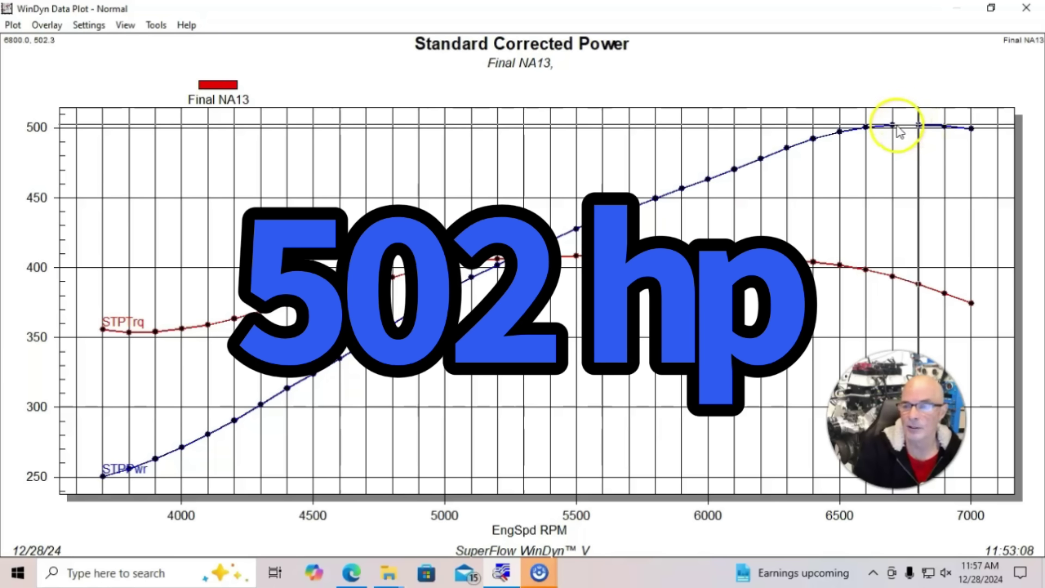
click(893, 126)
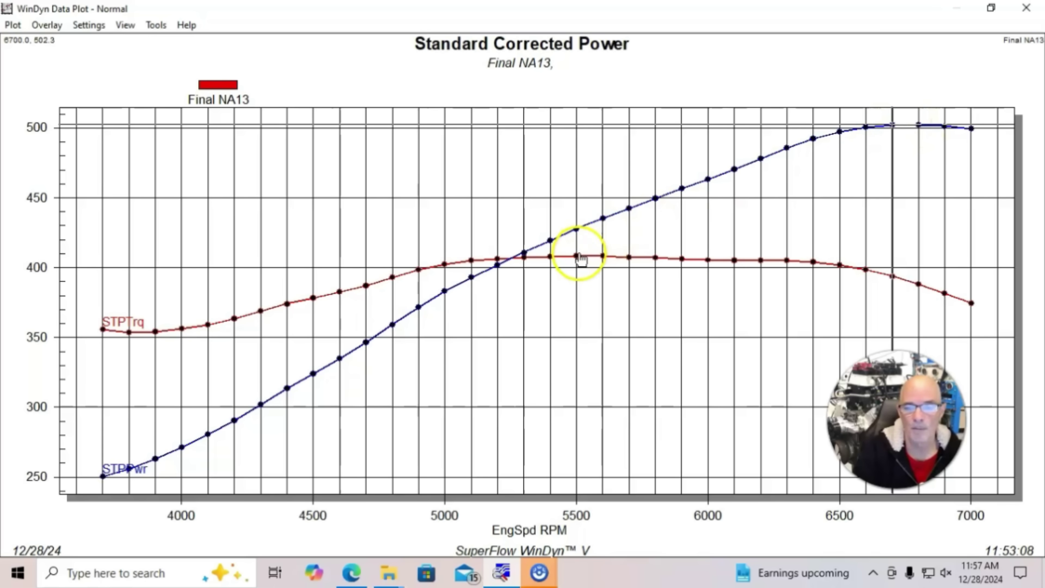
click(578, 258)
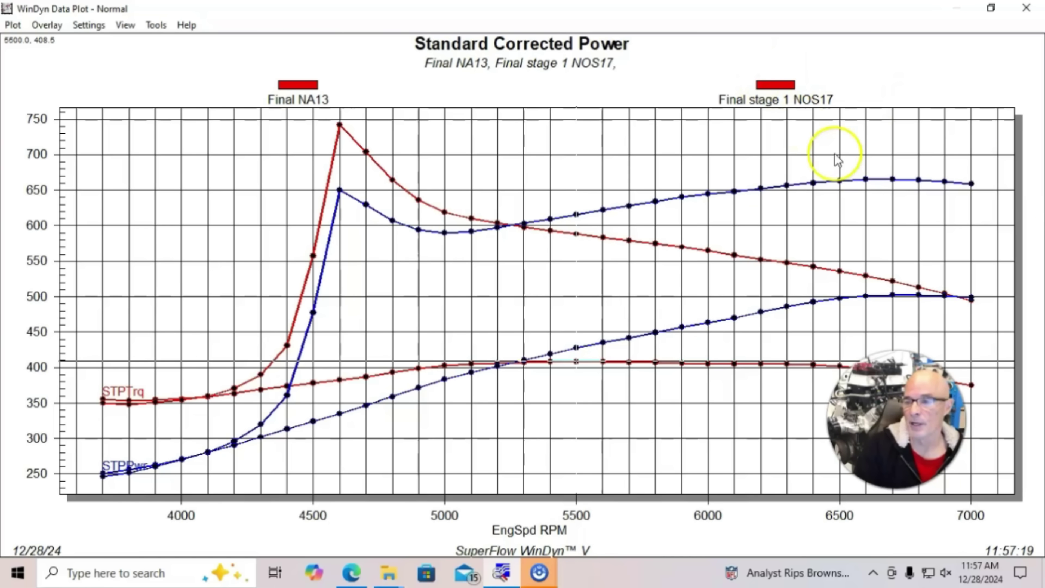
click(867, 182)
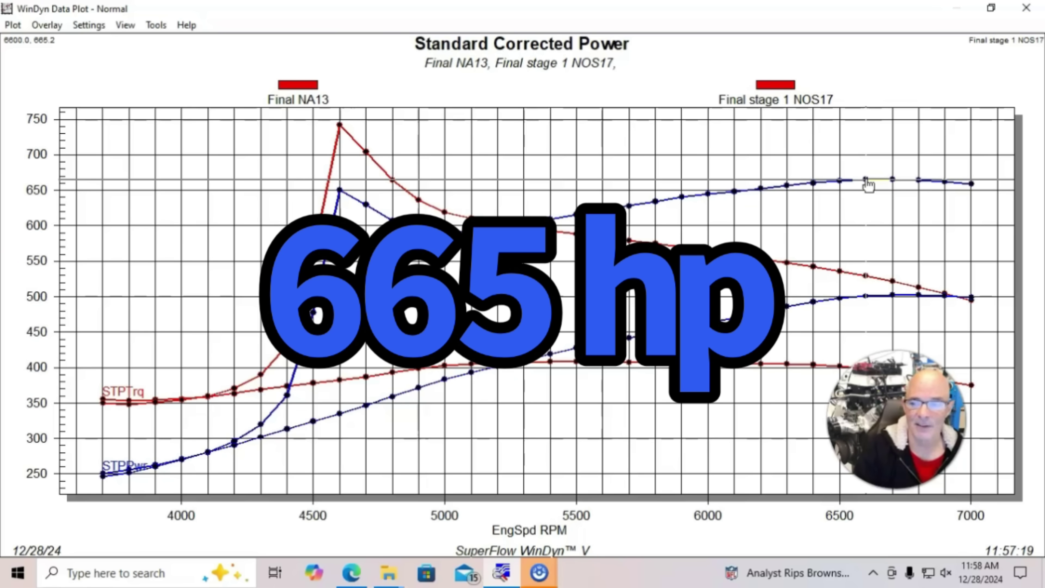
click(340, 126)
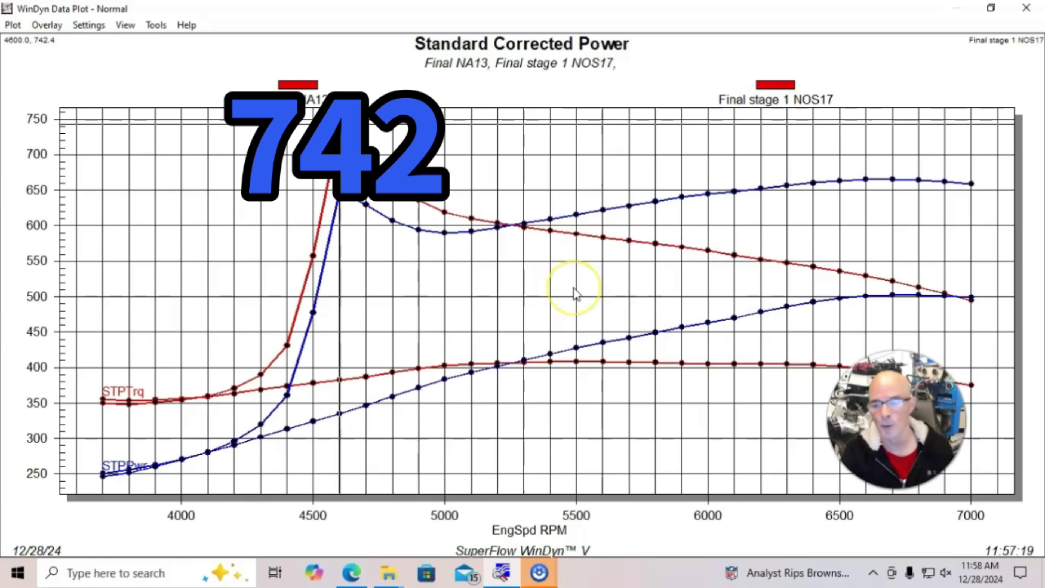
Overlay the Final stage 2NOS28 test from the FINAL BIG BANG folder and read off its power curve near 5900 RPM.
click(44, 26)
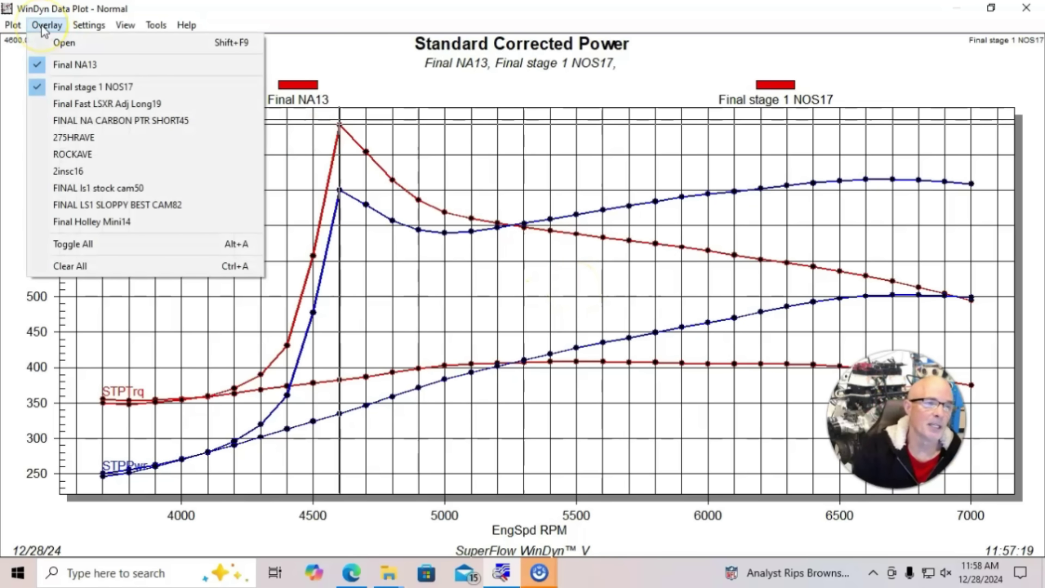
click(69, 44)
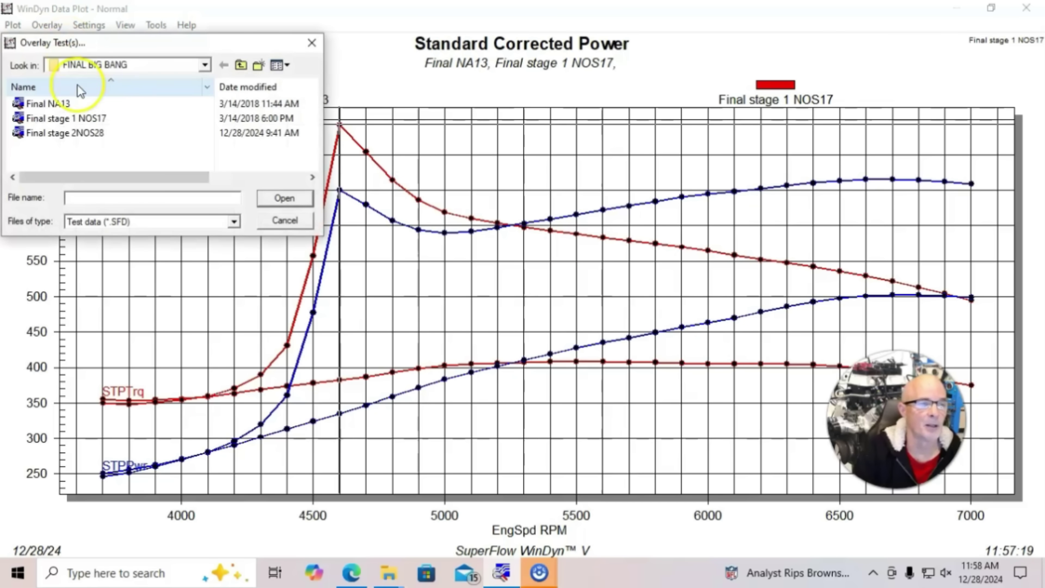
double_click(86, 134)
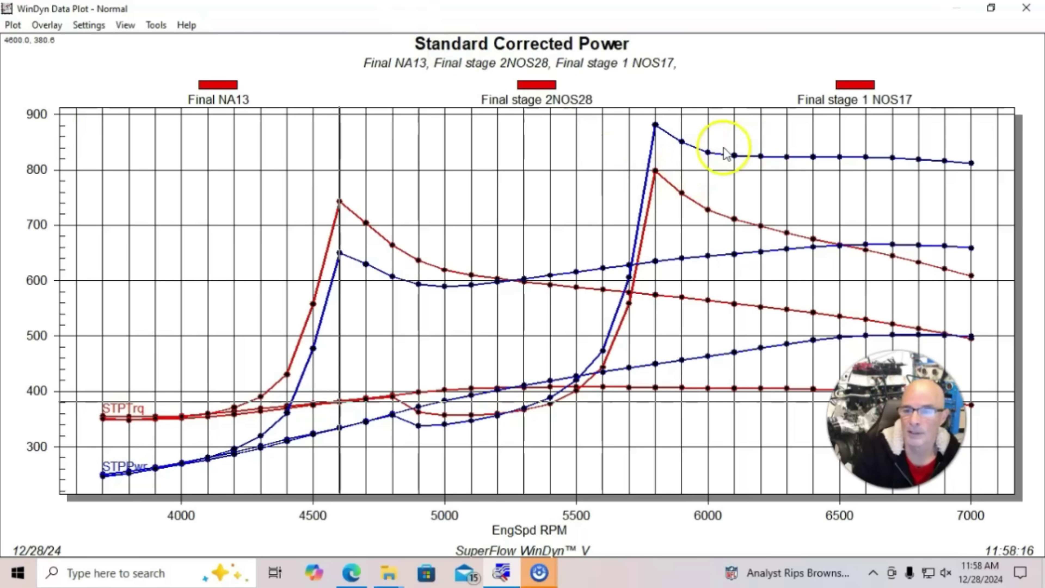
click(683, 145)
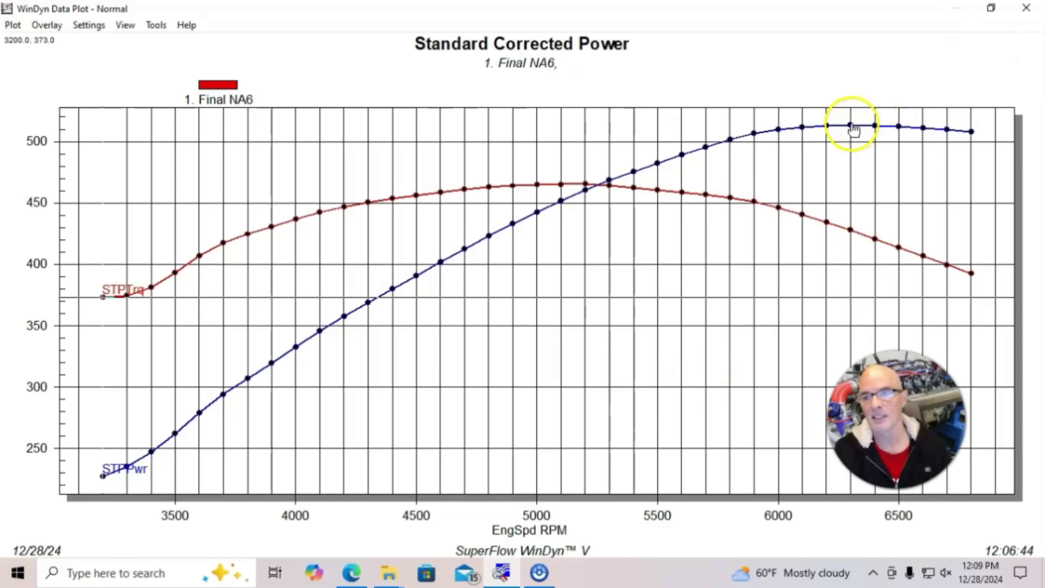
Read off the Final NA6 torque curve at 5100 RPM and overlay the 3. Final 7 psi Turbo21 test.
click(562, 185)
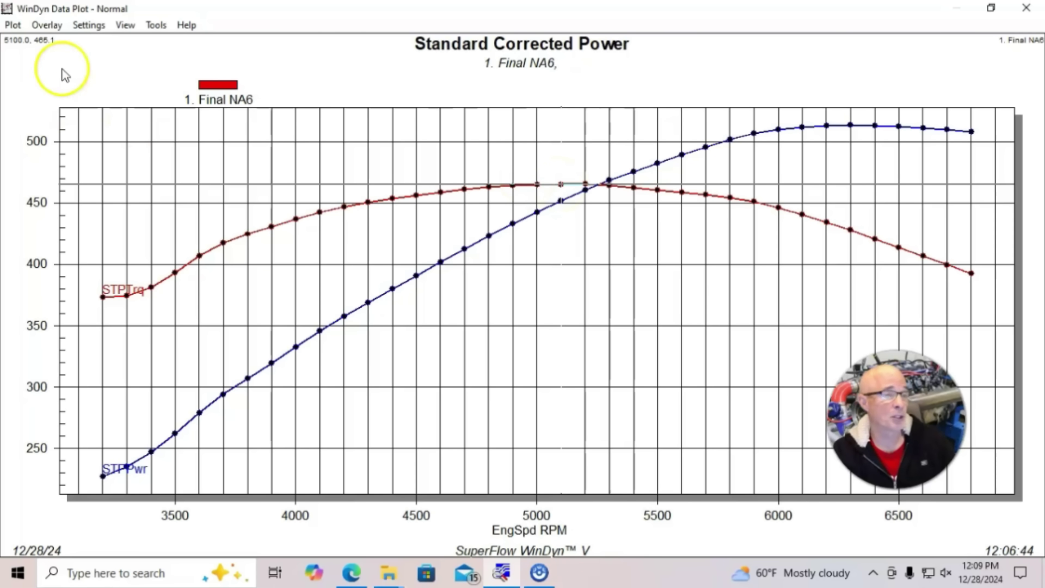
click(44, 26)
click(62, 43)
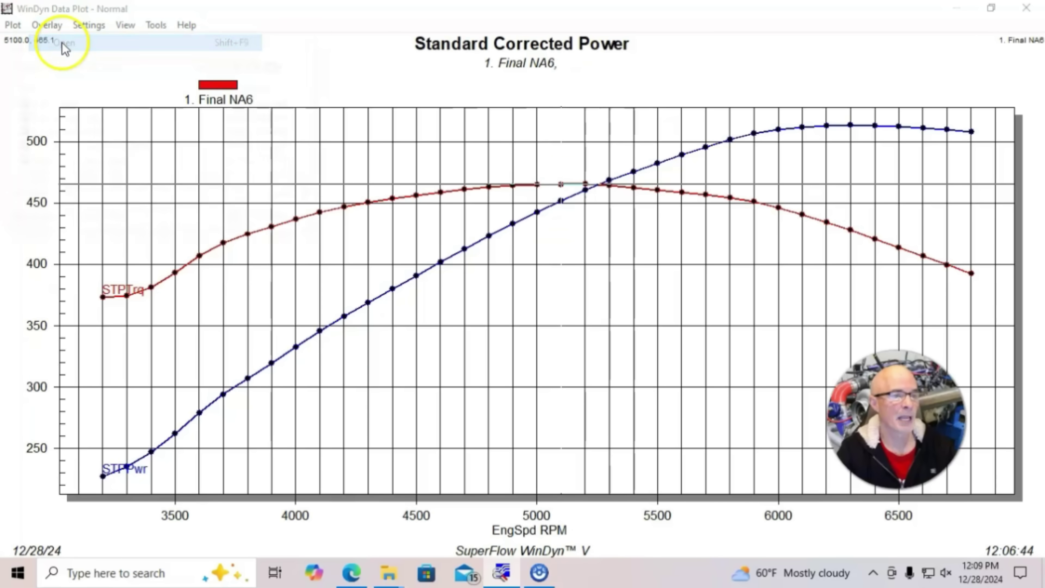
click(67, 118)
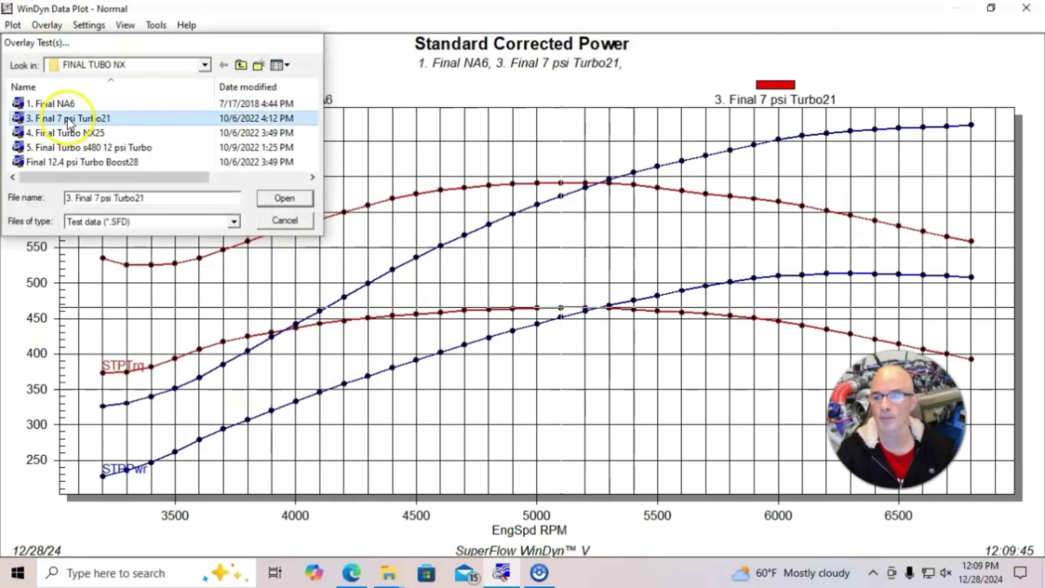
double_click(67, 118)
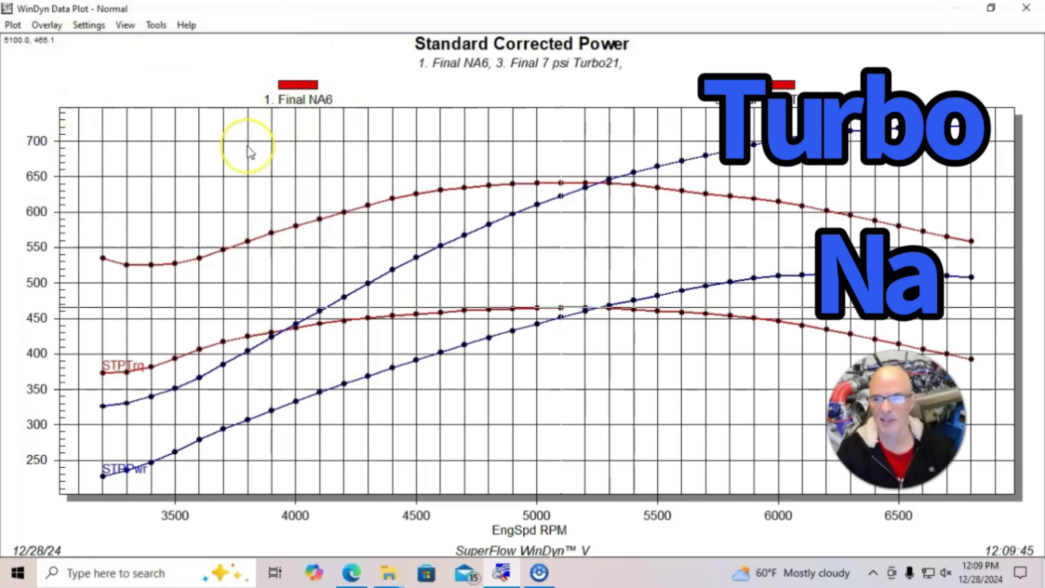
Review the 3. Final 7 psi Turbo21 test description notes and read off that run's peak power and torque points.
click(13, 25)
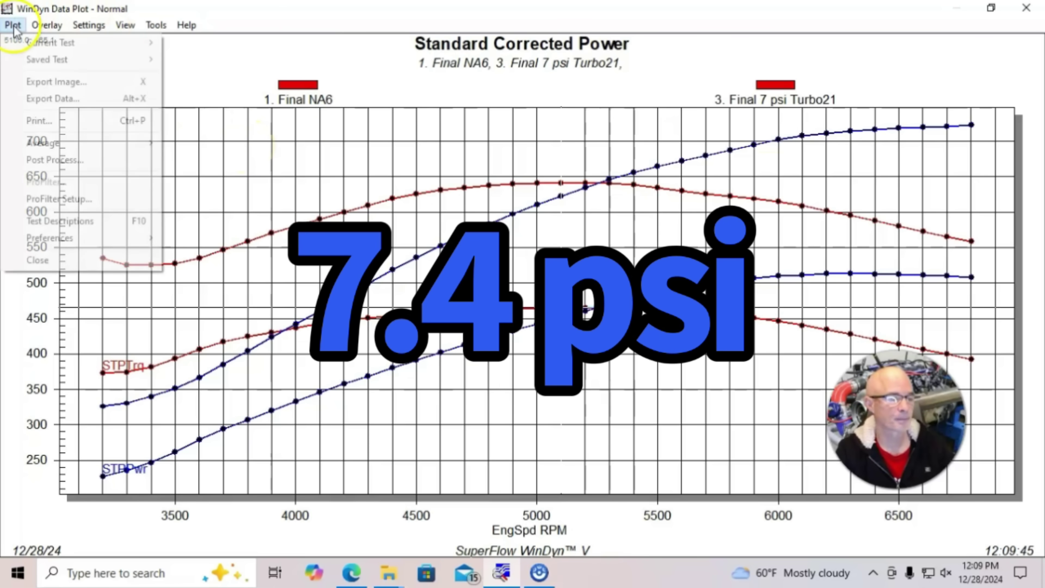
click(28, 220)
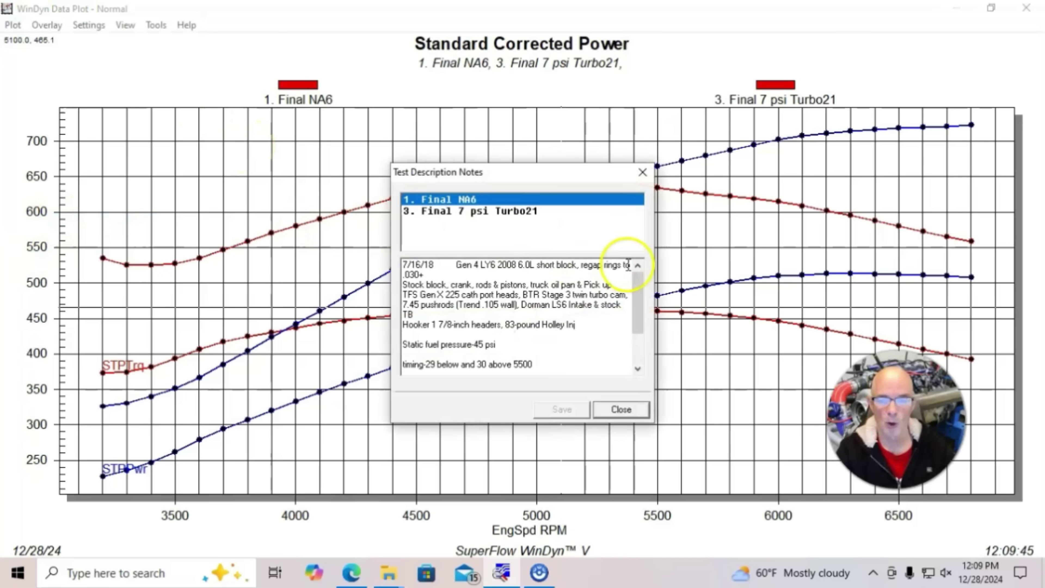
click(503, 210)
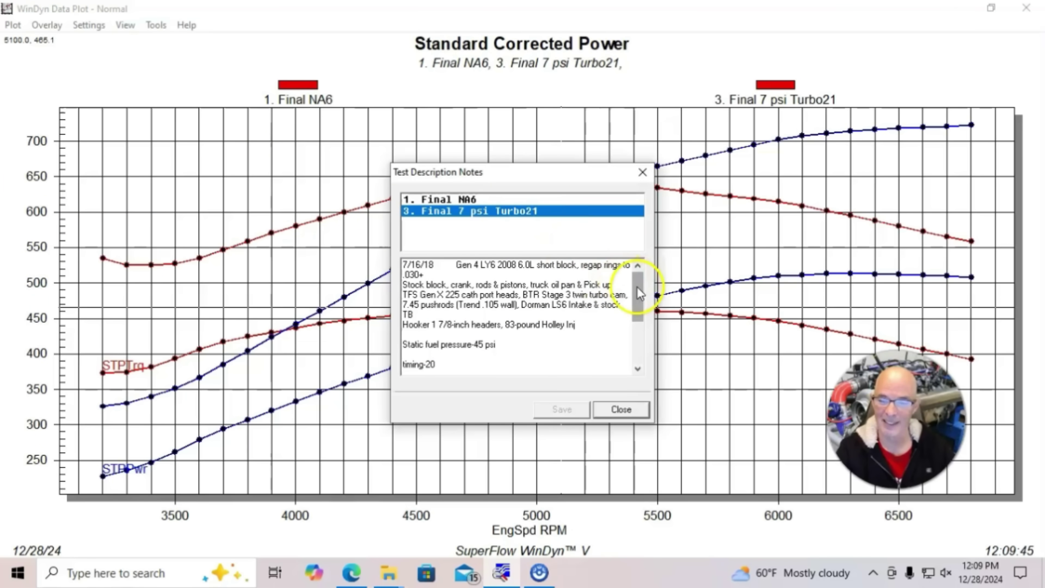
drag(640, 293, 641, 346)
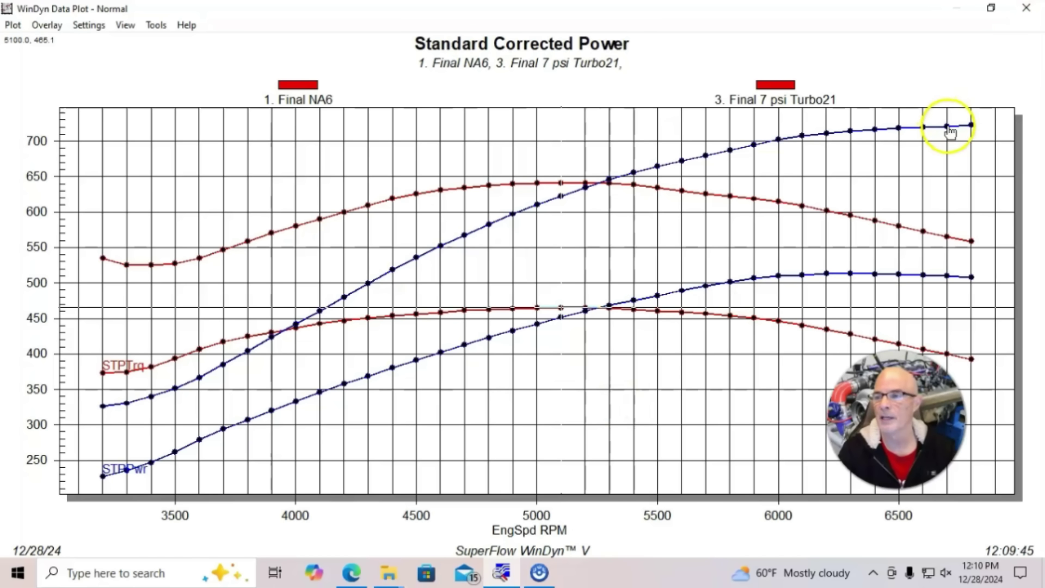
click(972, 126)
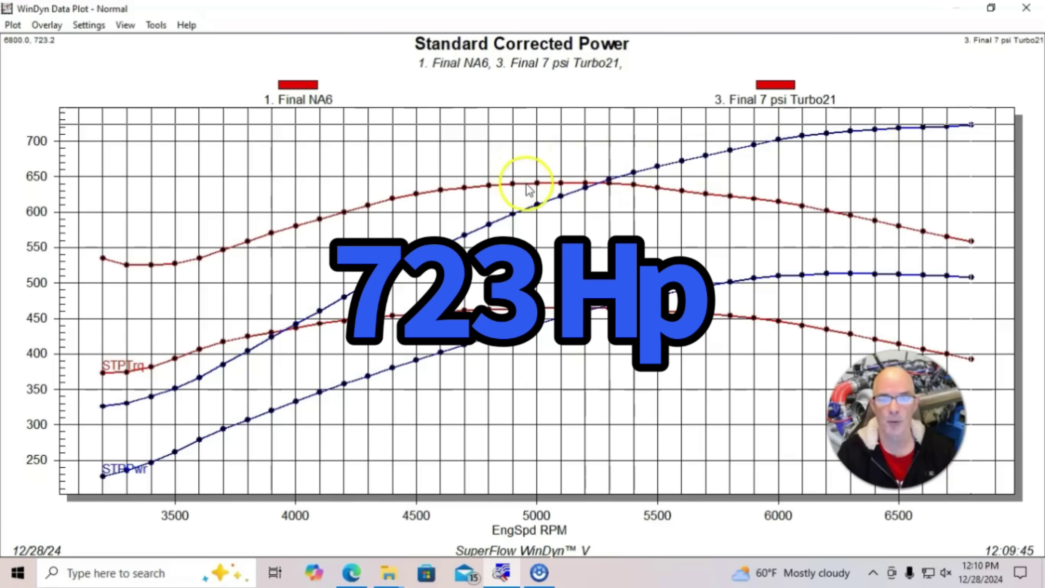
click(537, 183)
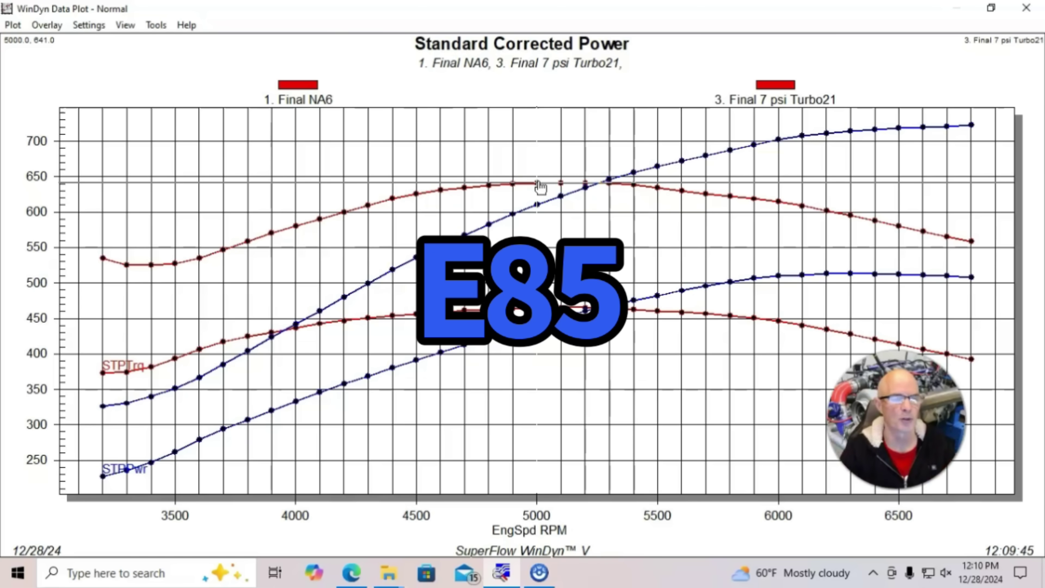
Start adding another test overlay to the Final NA6 and 7 psi Turbo21 plot.
click(47, 26)
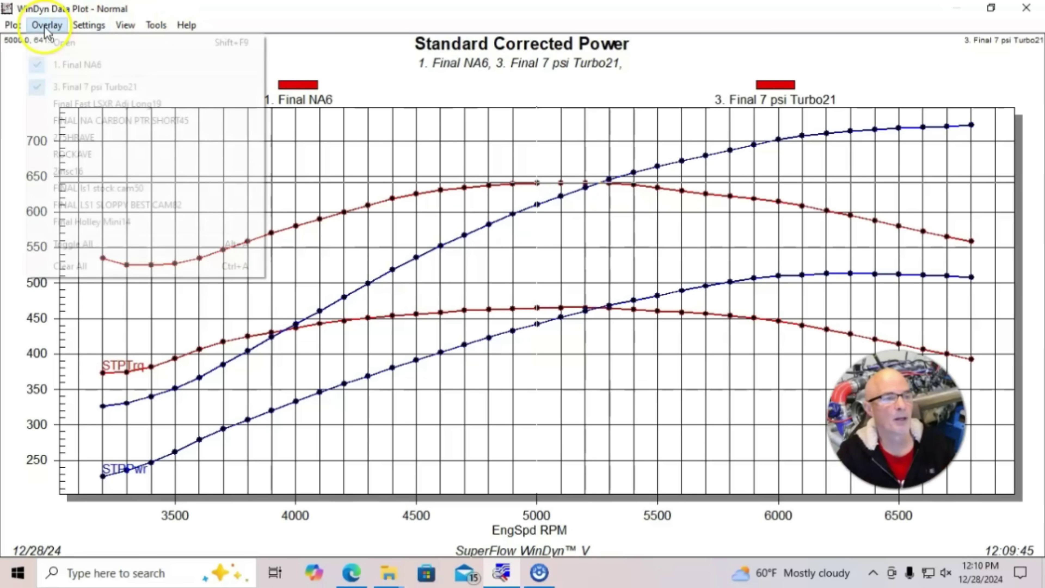